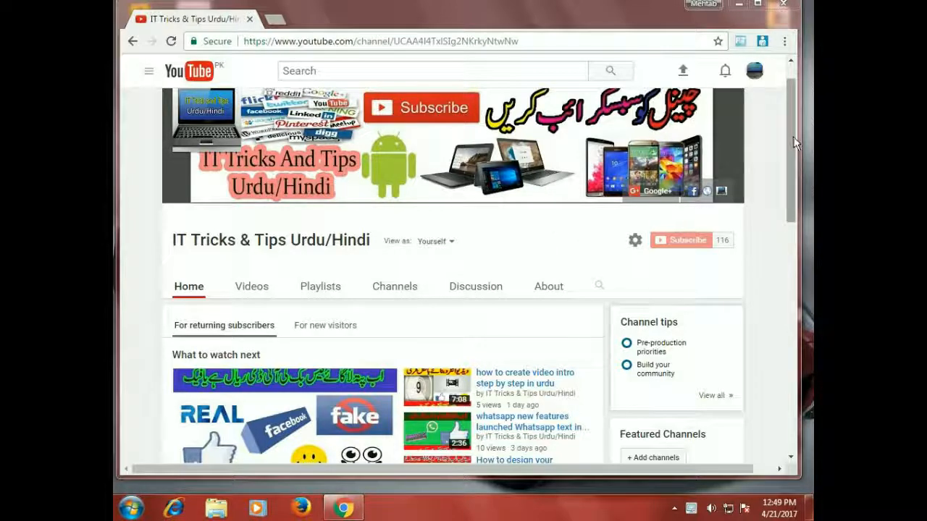
Look over the IT Tricks & Tips Urdu/Hindi channel page in the enlarged browser window, and minimize the browser.
left_click(758, 4)
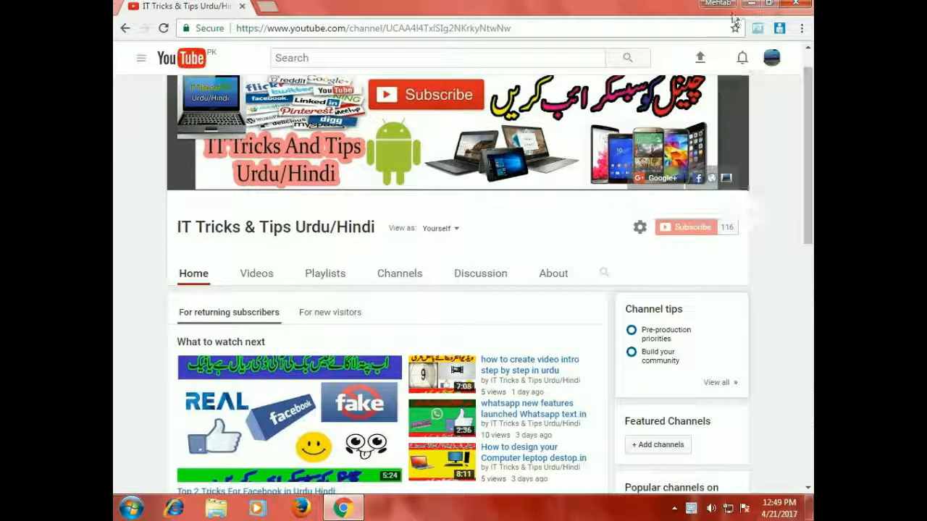
mouse_move(807, 127)
left_mouse_down()
mouse_move(805, 193)
mouse_move(805, 134)
left_mouse_up()
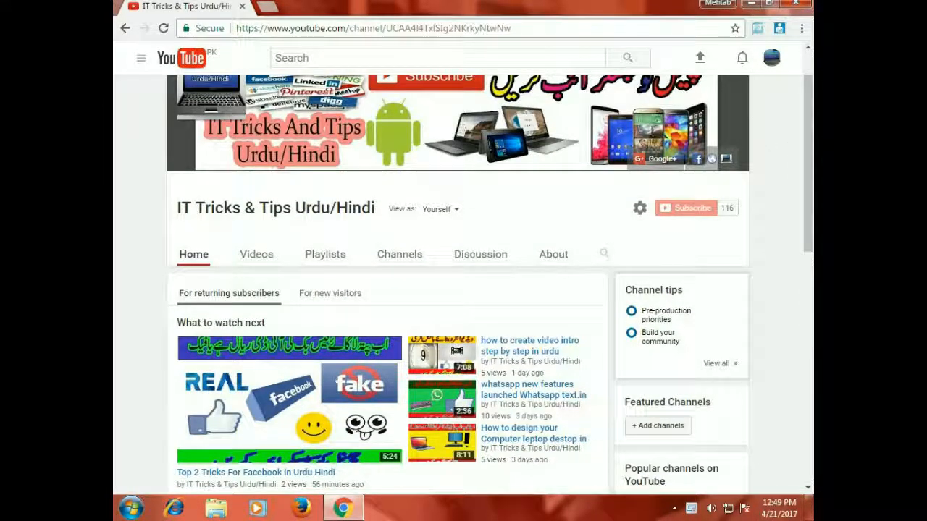
left_click(751, 6)
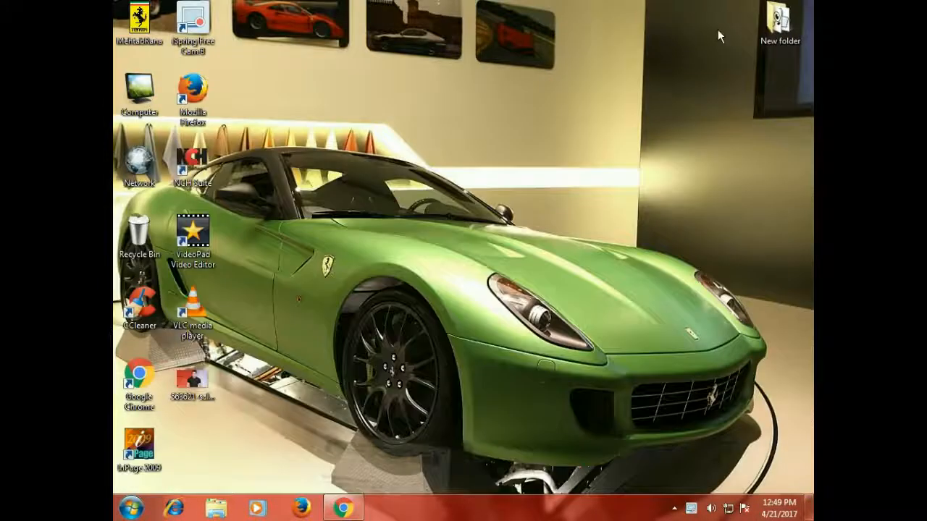
Refresh the desktop and launch Adobe Photoshop 7.0.
right_click(349, 240)
left_click(376, 277)
left_click(131, 508)
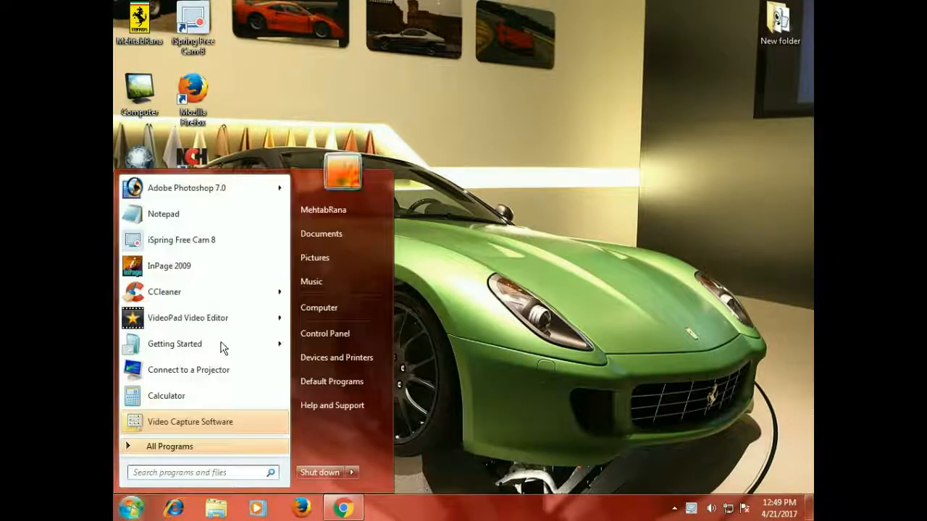
left_click(200, 191)
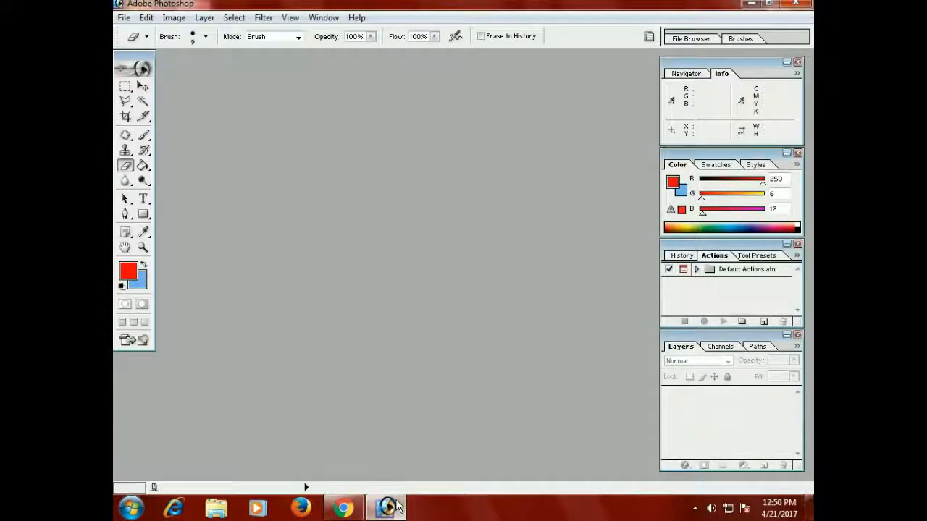
Open 563621-salman-khan-biography-book-being-salman.jpg from the desktop in Photoshop and reposition its image window.
left_click(387, 507)
left_click_drag(192, 383, 429, 352)
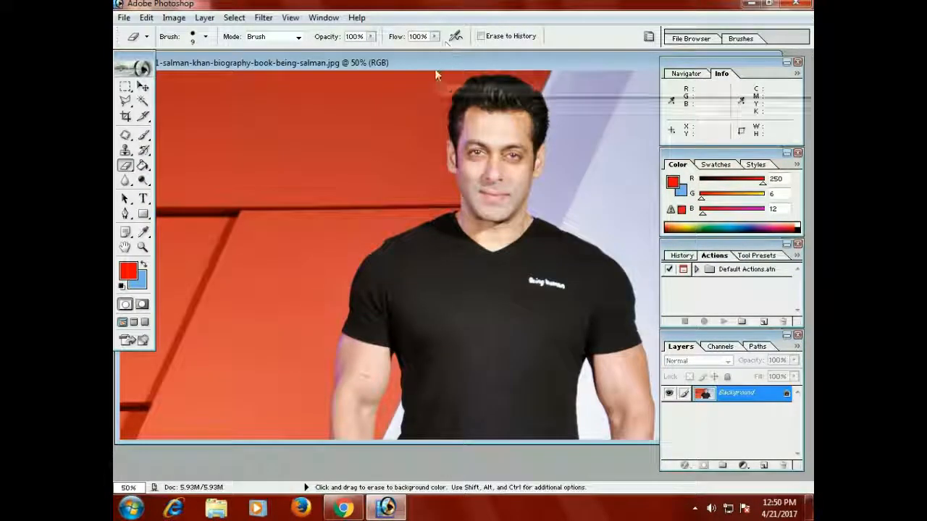
left_click_drag(437, 69, 373, 57)
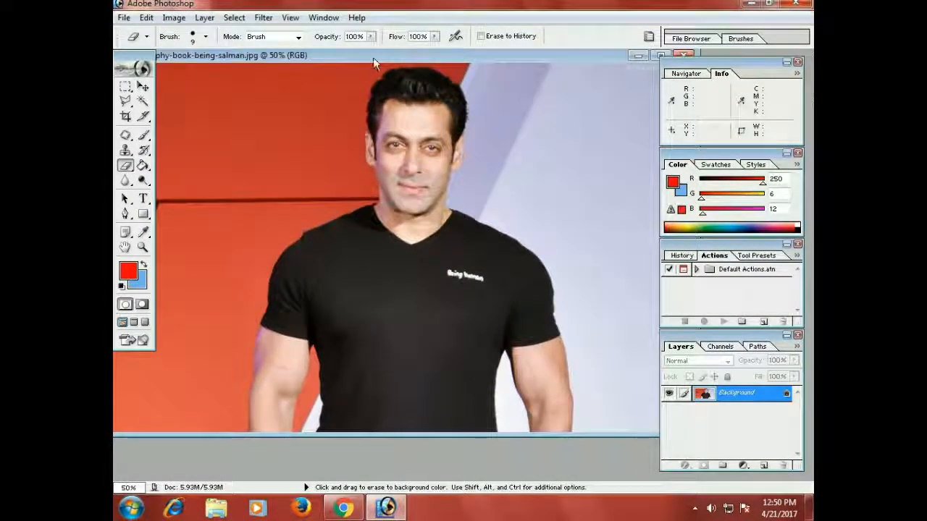
Crop the photo around the man to about 11.04 wide by 11.25 high, and recenter the image window.
left_click(126, 101)
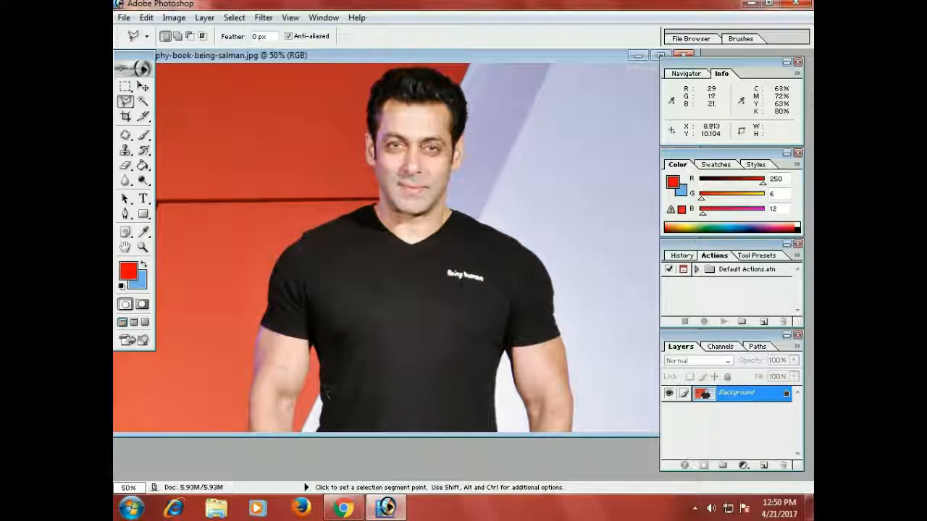
left_click(125, 116)
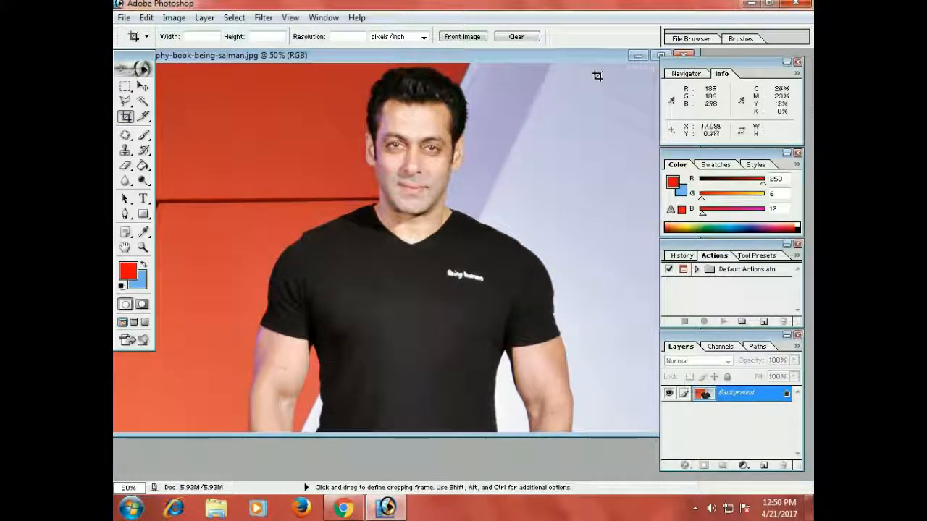
left_click_drag(598, 75, 235, 432)
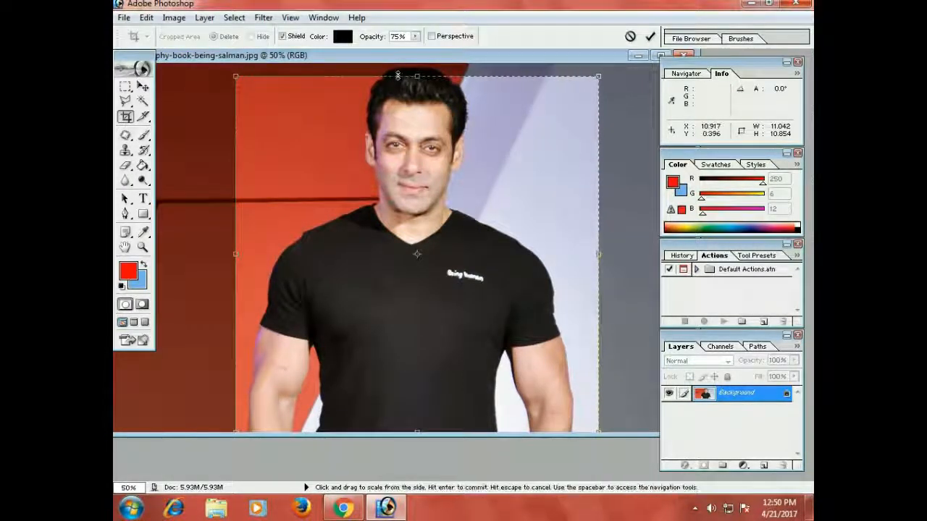
mouse_move(418, 78)
left_mouse_down()
mouse_move(418, 63)
mouse_move(426, 69)
mouse_move(427, 81)
mouse_move(416, 68)
left_mouse_up()
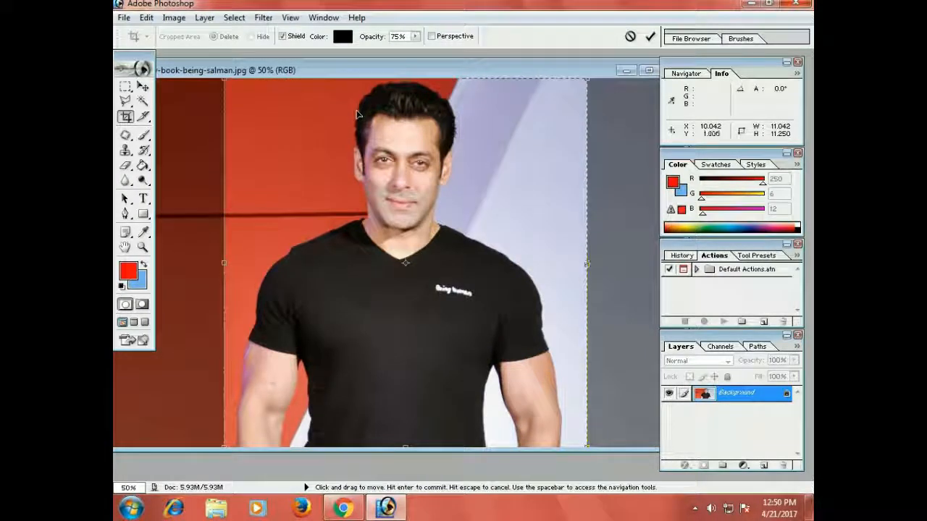
key("Return")
left_click_drag(344, 69, 429, 65)
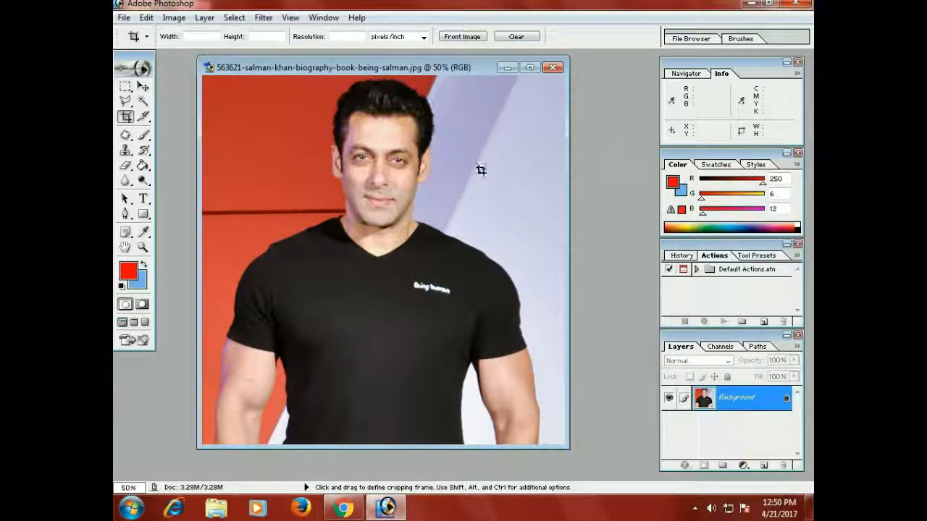
Select the background around the man with the Magic Wand, combining the red, lilac, between-arm and dark stripe areas into one selection.
left_click(143, 101)
left_click(280, 182)
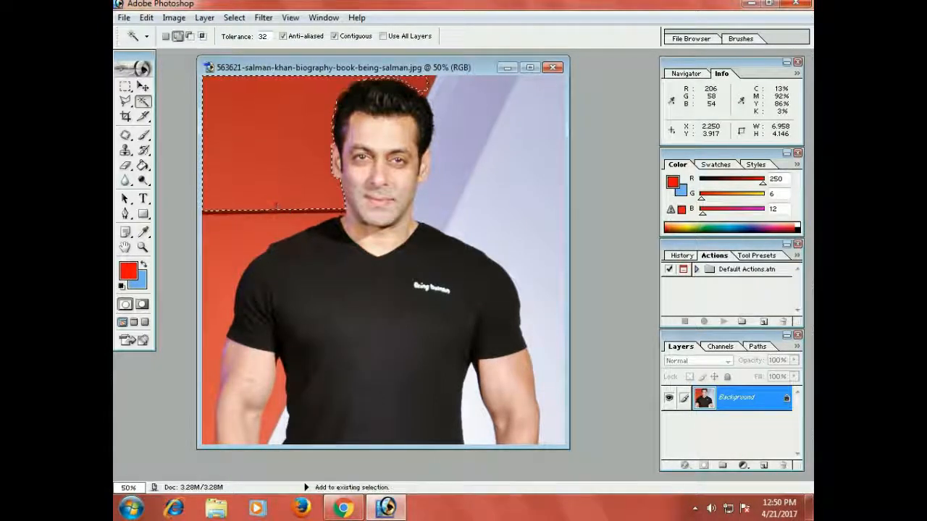
left_click(249, 233, "shift")
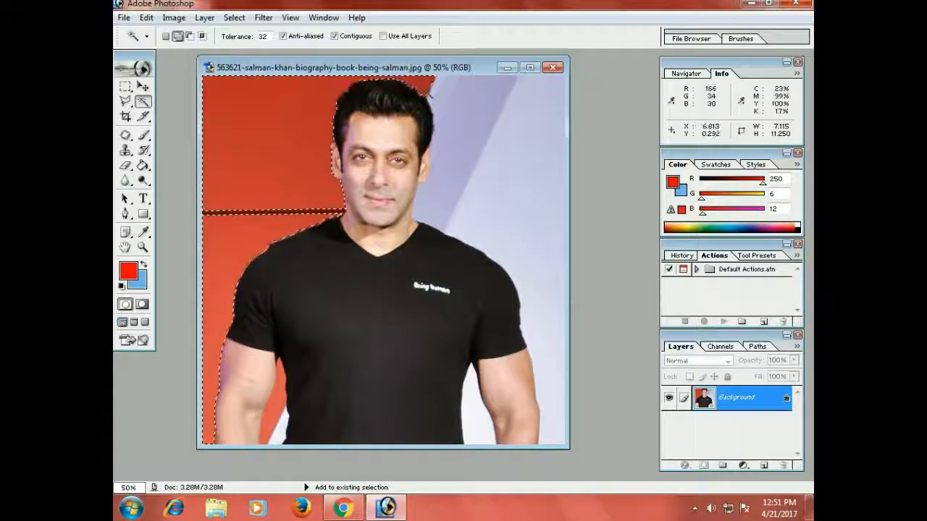
left_click(469, 105)
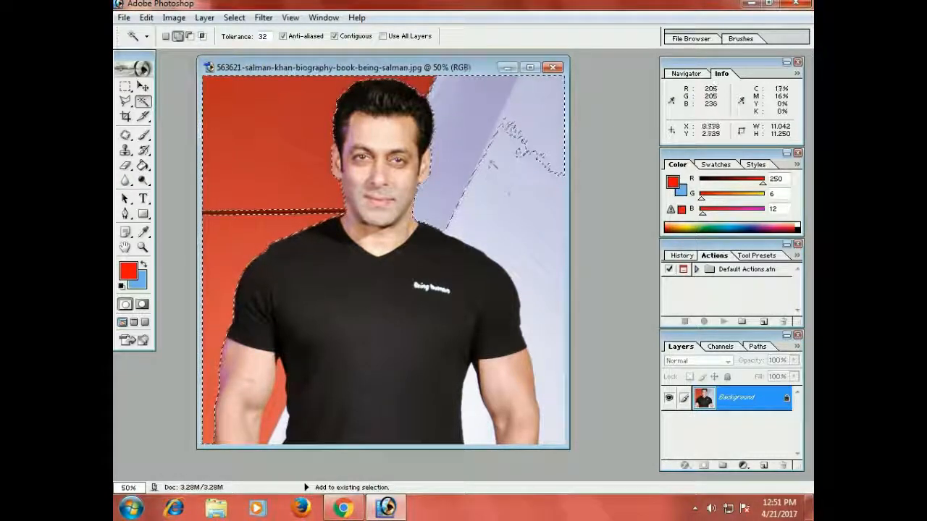
left_click(542, 318)
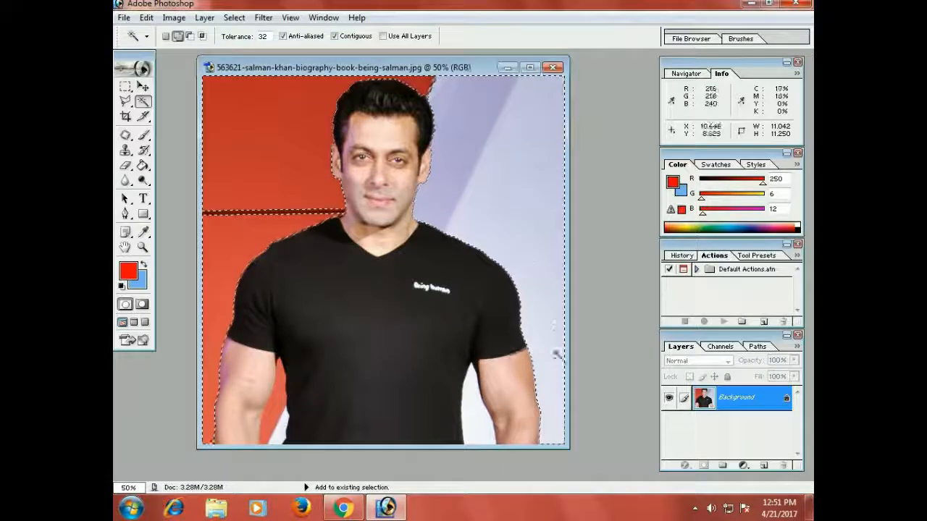
left_click(483, 421)
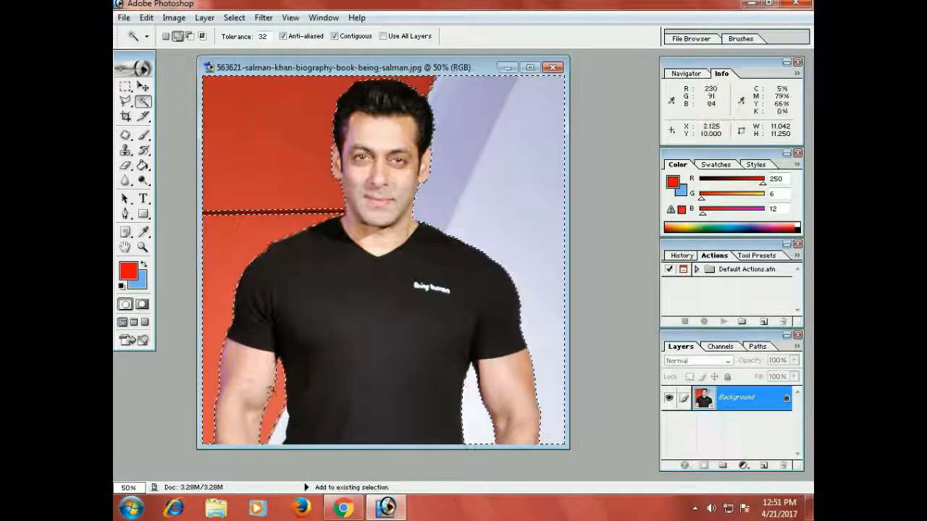
left_click(279, 433)
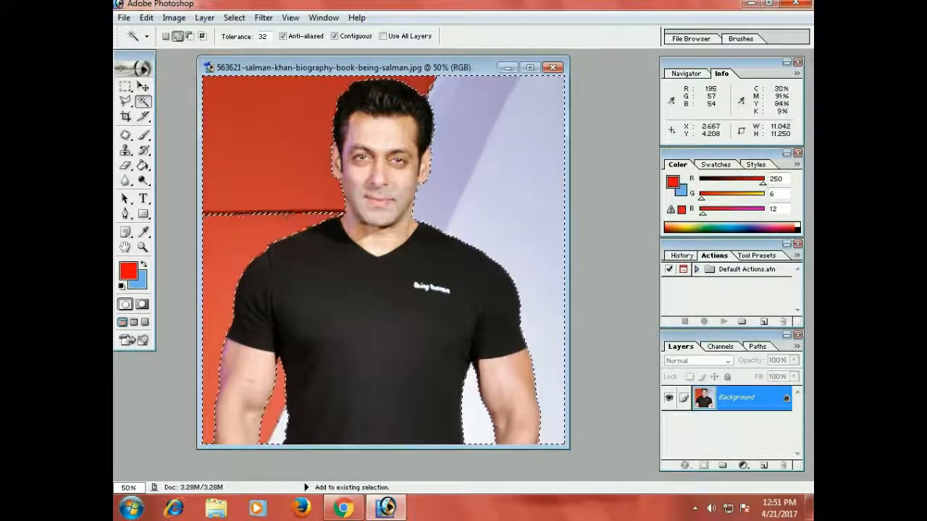
left_click(281, 216)
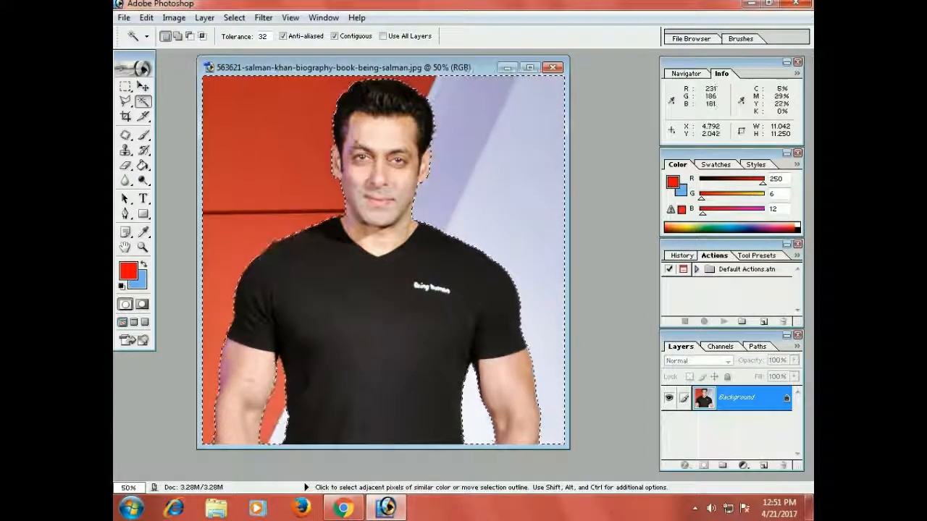
Apply a Gaussian Blur with a 42.4 pixel radius to the selected background, and clear the selection.
left_click(265, 19)
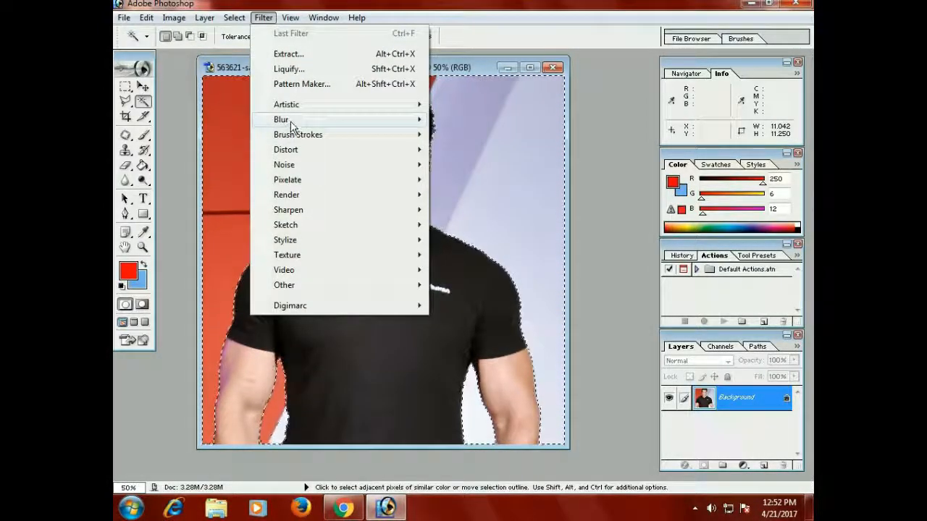
mouse_move(294, 127)
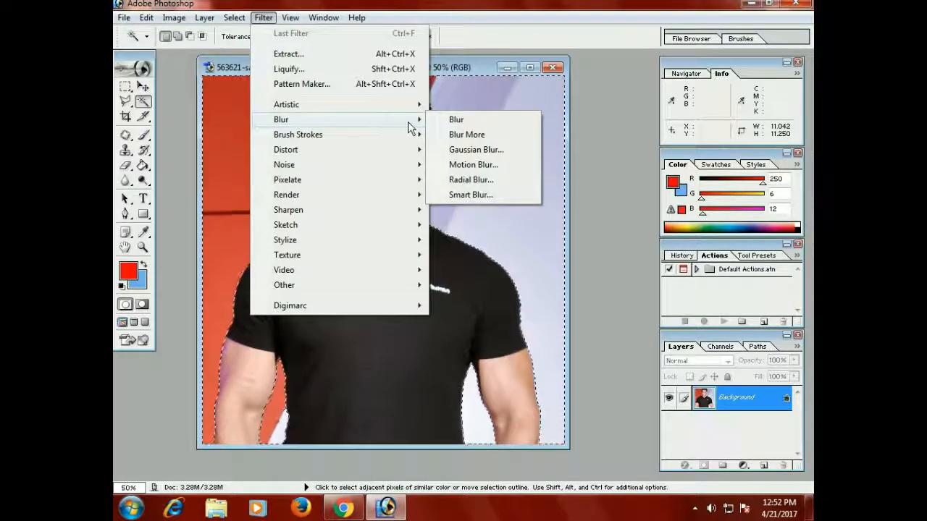
left_click(492, 150)
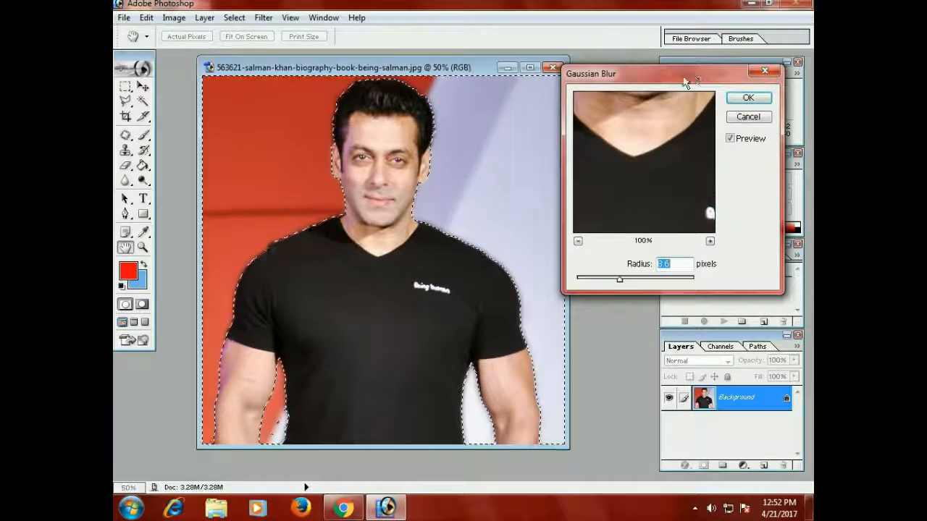
left_click_drag(700, 72, 678, 78)
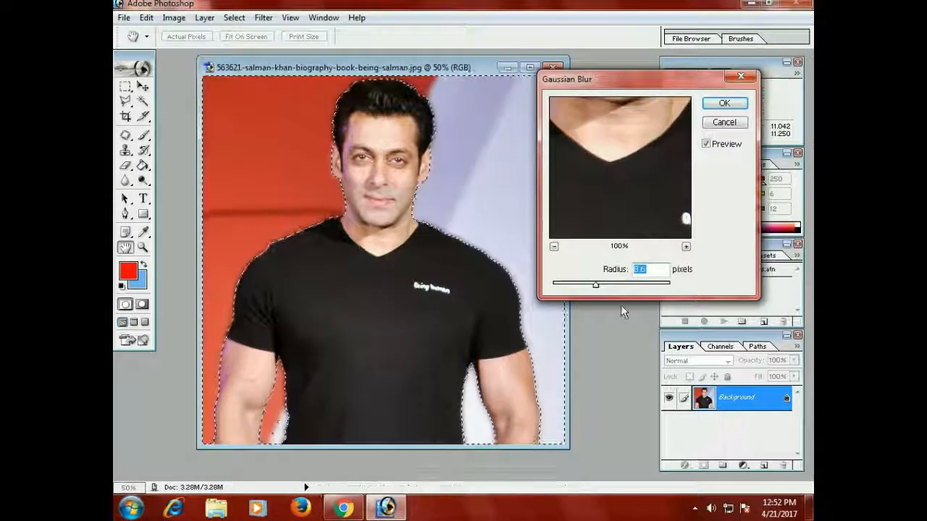
left_click_drag(595, 289, 554, 286)
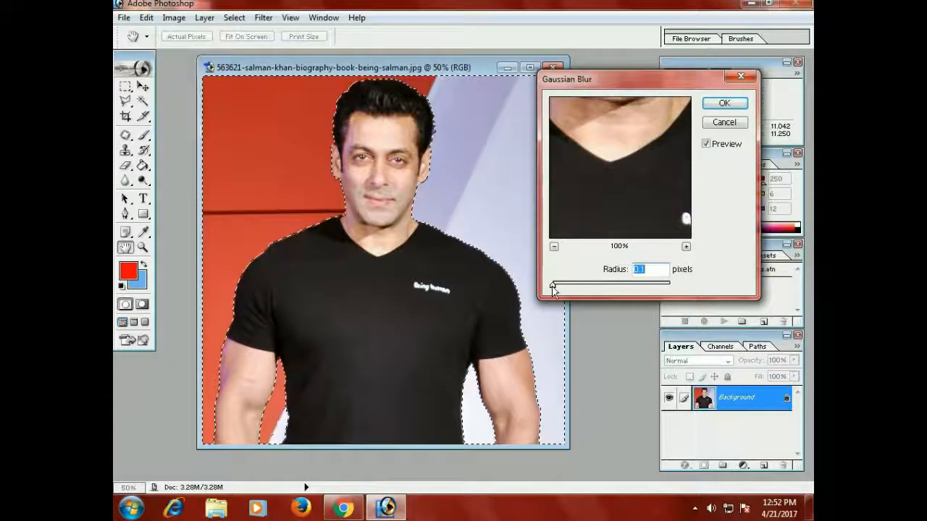
left_click_drag(564, 291, 662, 292)
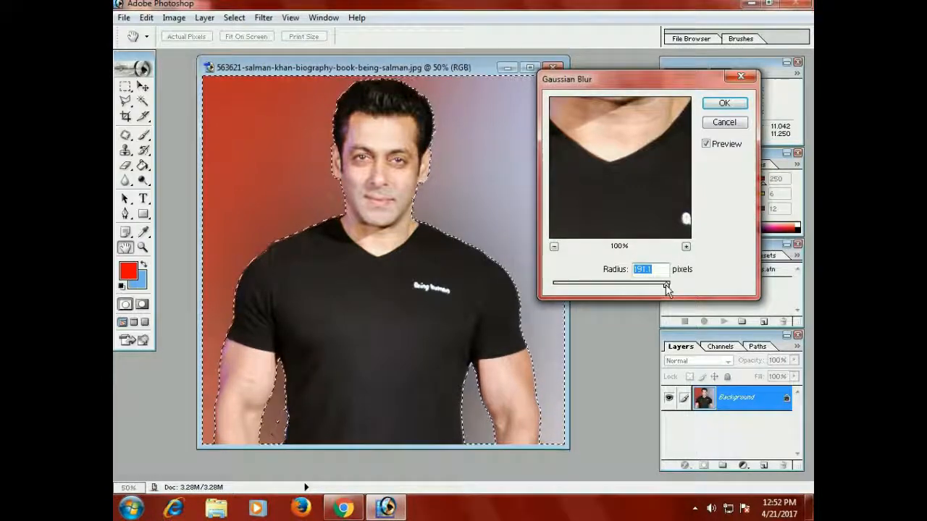
left_click_drag(654, 288, 654, 286)
left_click_drag(652, 285, 623, 288)
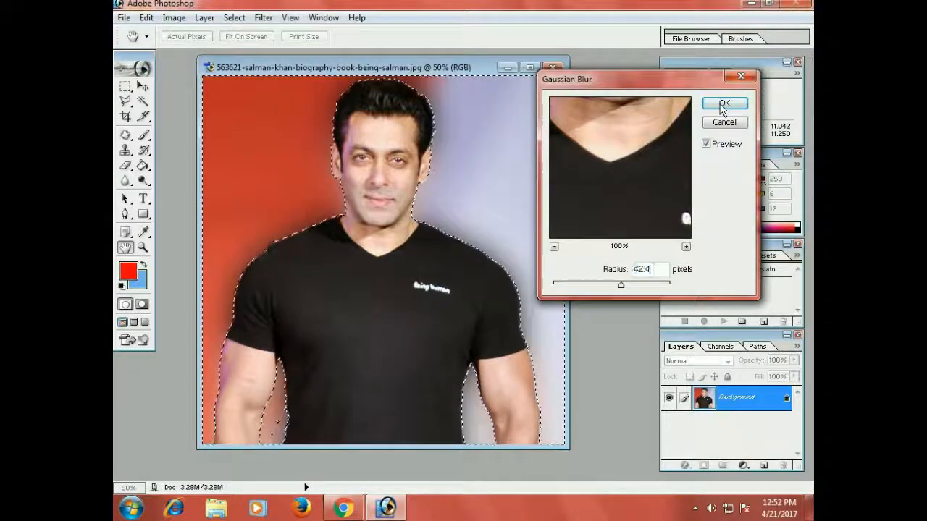
left_click(722, 105)
left_click(126, 87)
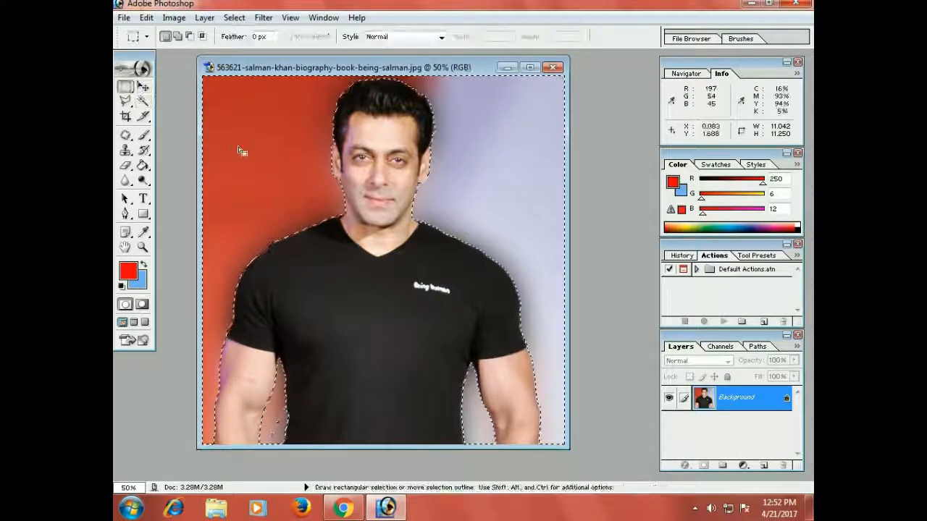
left_click(239, 151)
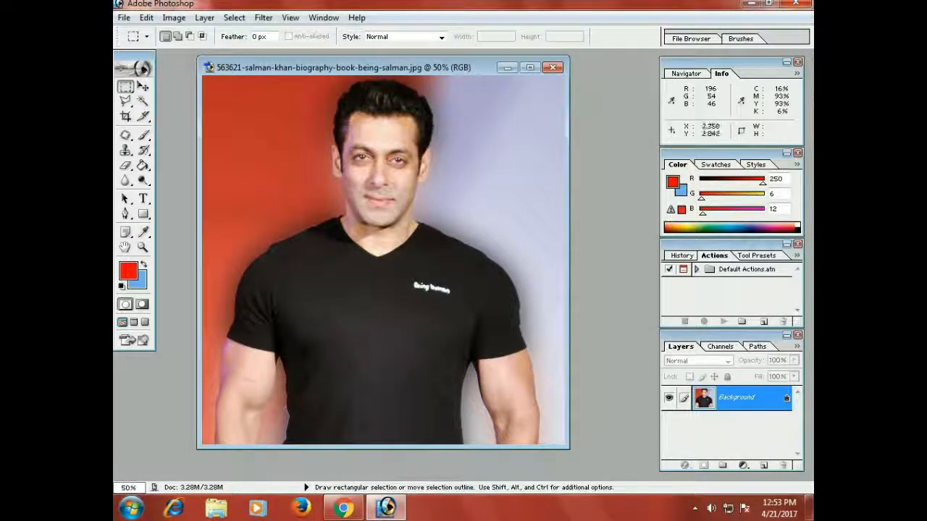
left_click(127, 107)
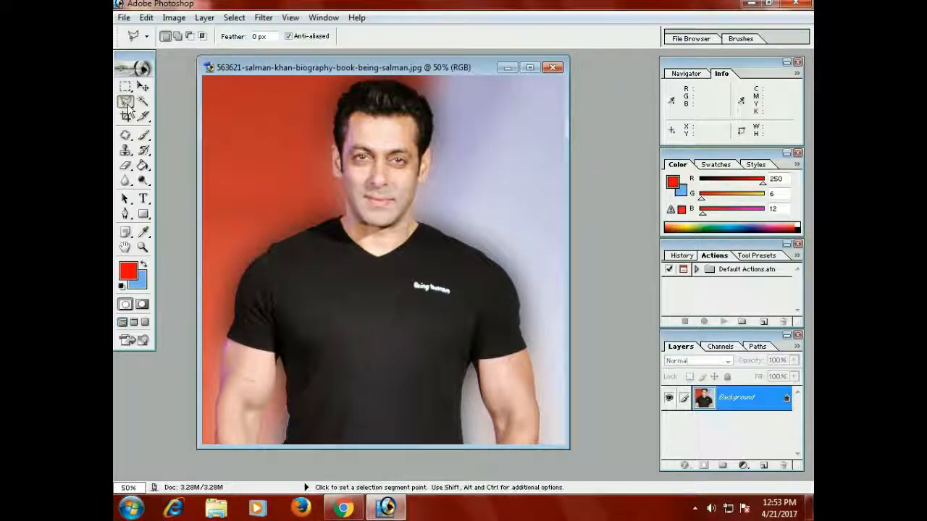
left_click(126, 108)
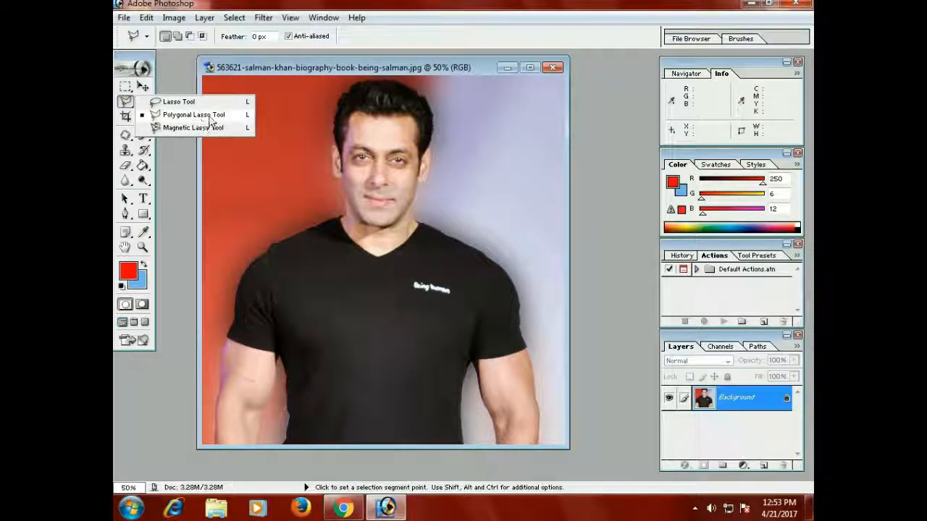
left_click(158, 128)
right_click(122, 105)
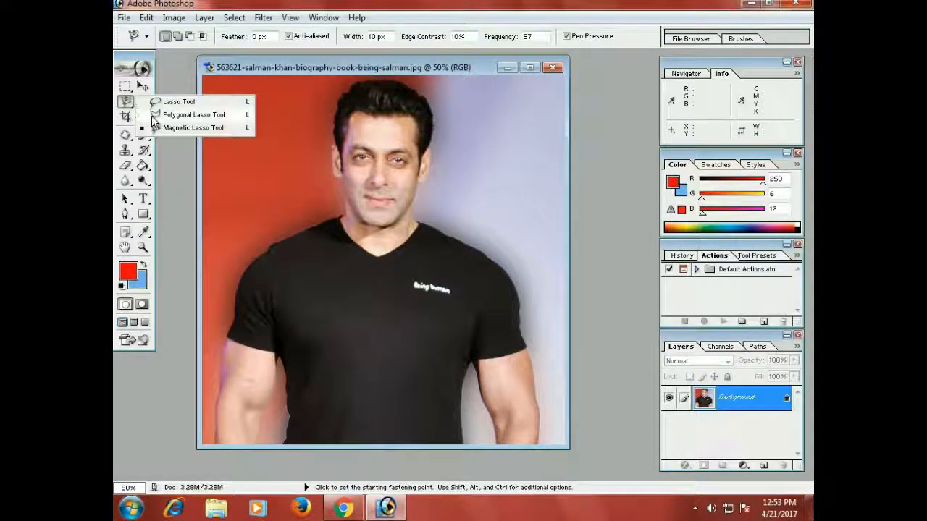
left_click(159, 115)
right_click(124, 104)
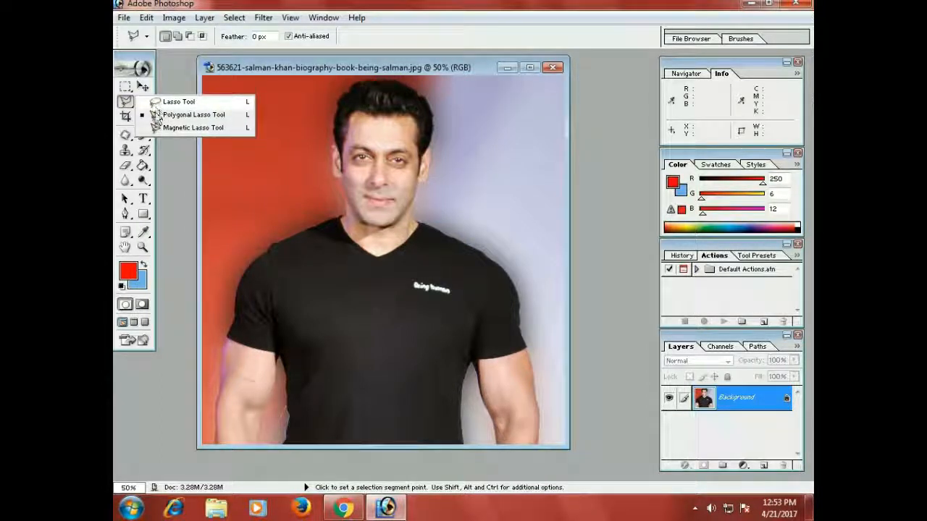
left_click(160, 128)
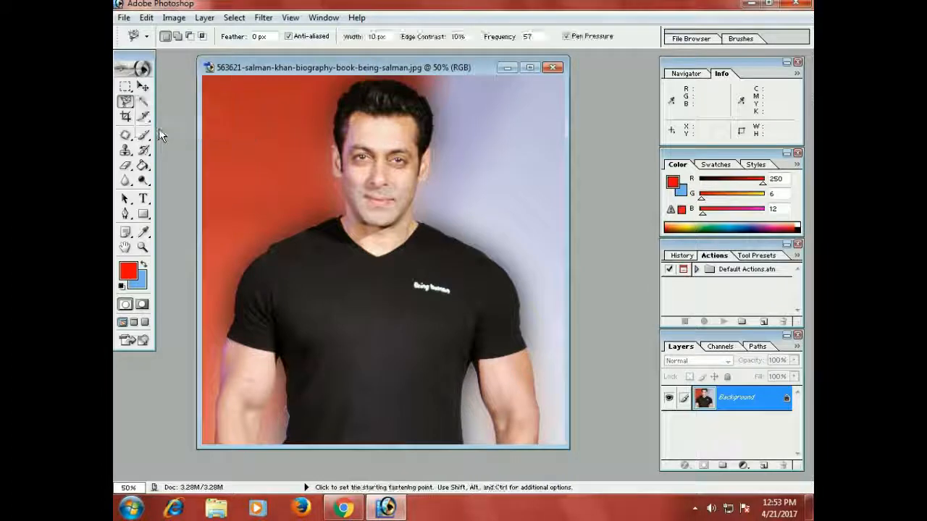
Trace the outer edge of the arm and sleeve on the red side with the Polygonal Lasso, selecting about 0.75 wide by 4.98 high.
left_click(127, 103)
left_click(156, 114)
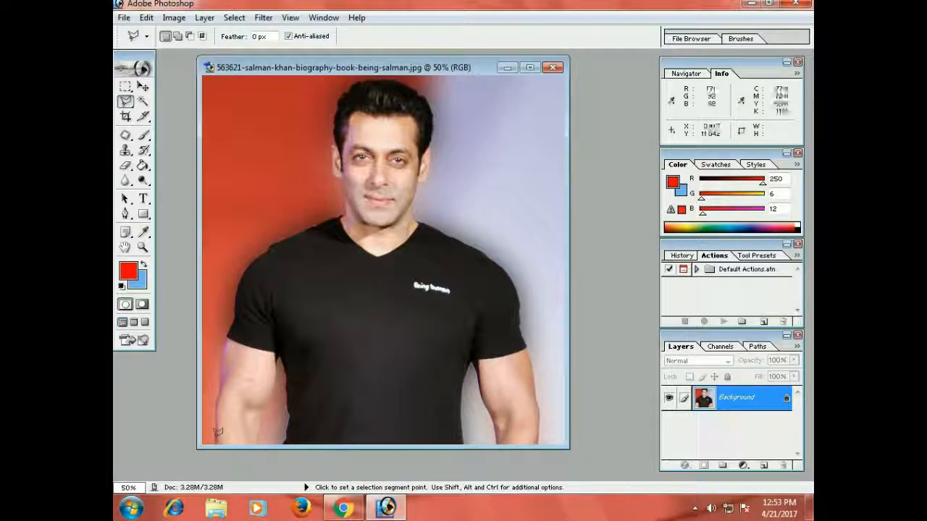
left_click(215, 443)
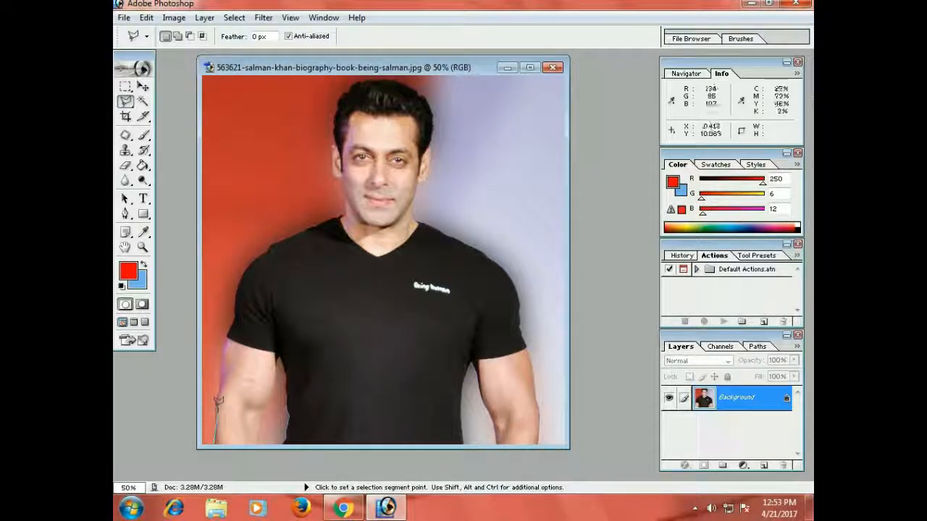
left_click(216, 402)
left_click(221, 381)
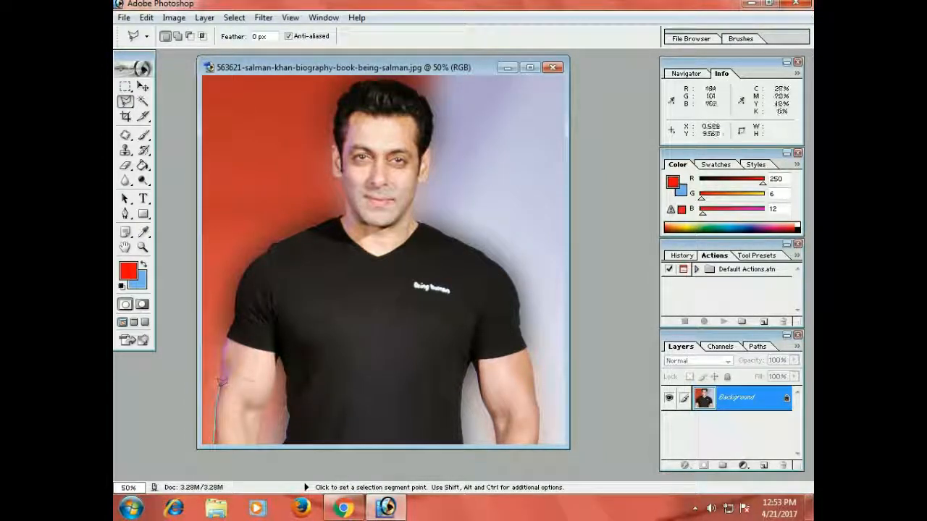
left_click(228, 339)
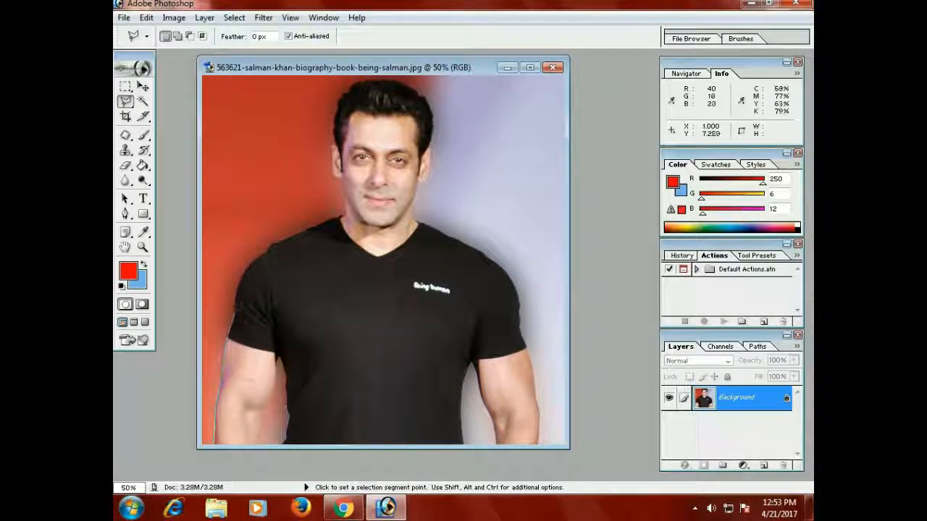
left_click(235, 312)
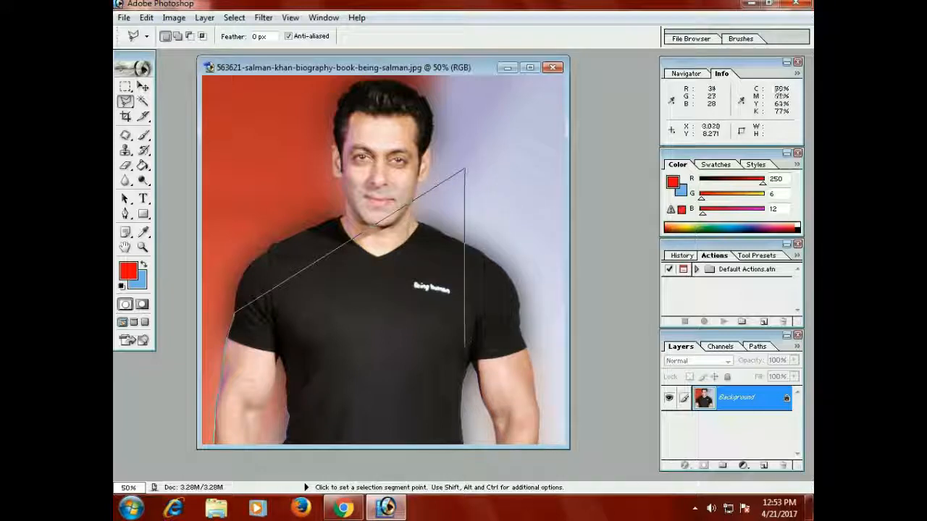
key("Delete")
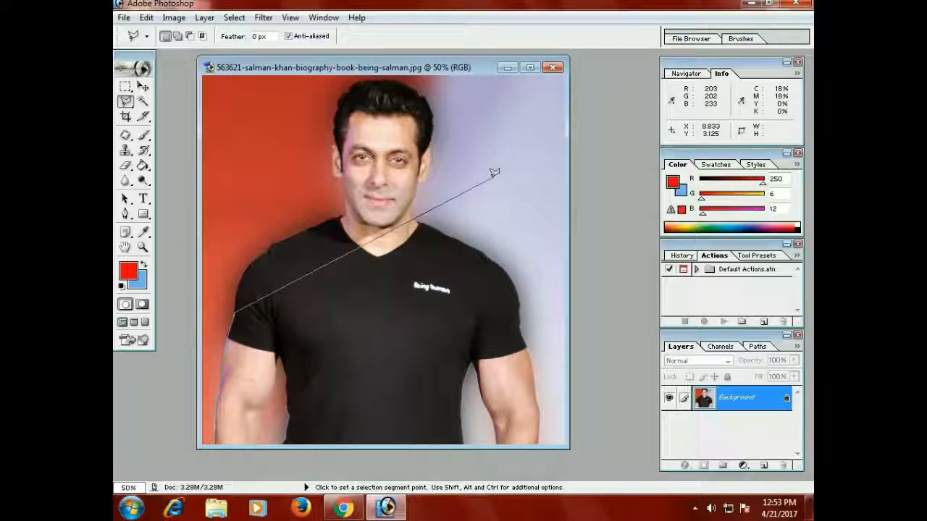
double_click(239, 281)
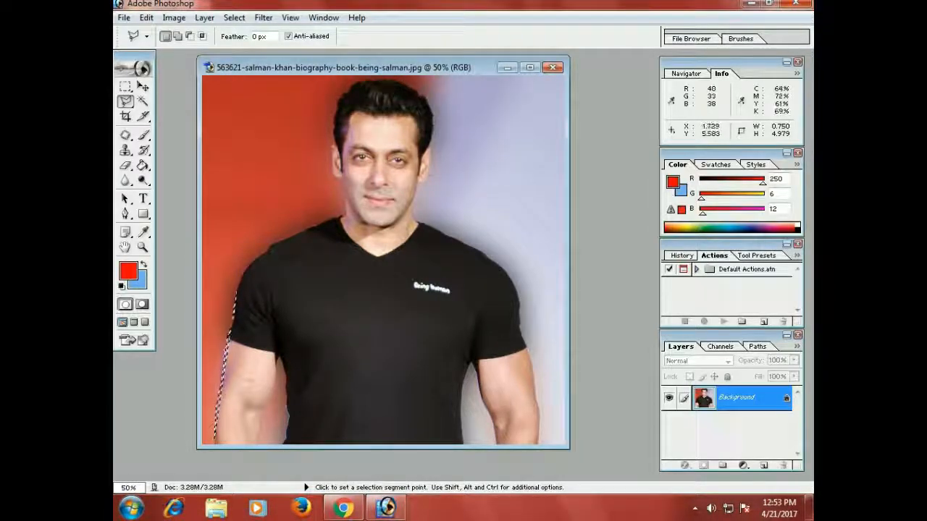
Trace the man's lilac-side outline from arm to hair with the Magnetic Lasso, about 5.79 wide by 11.16 high, and clear the selection.
left_click(126, 102)
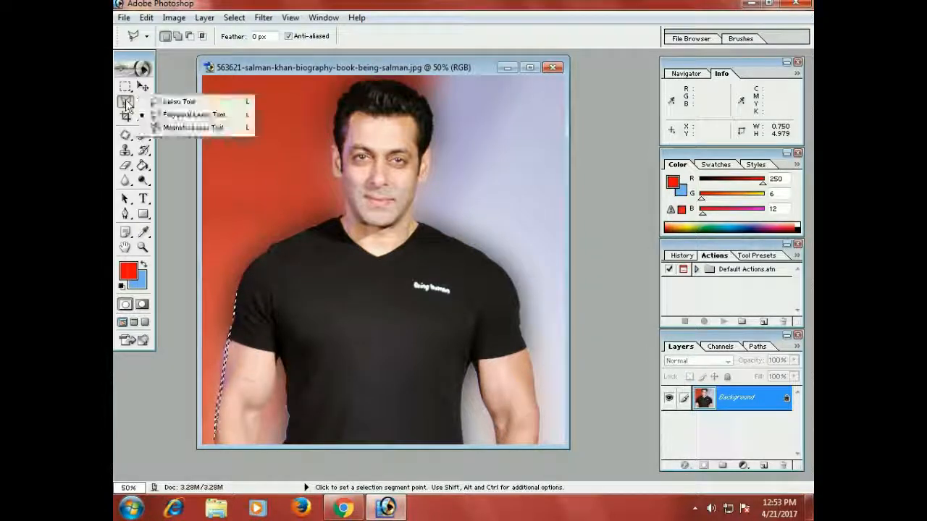
left_click(164, 129)
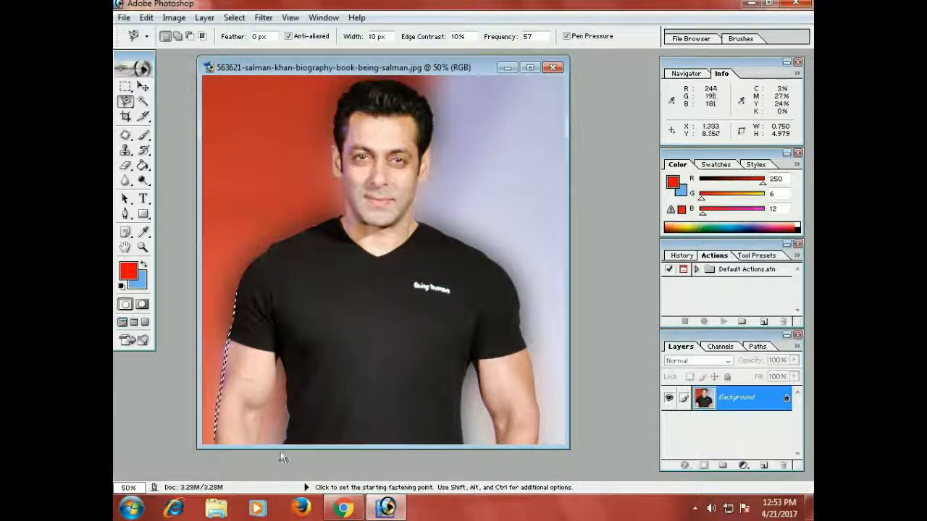
left_click(540, 438)
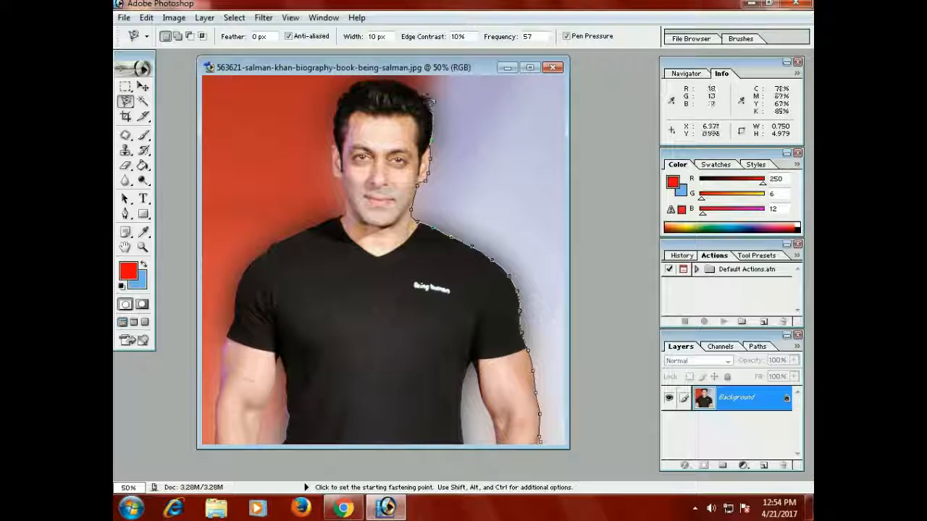
double_click(366, 57)
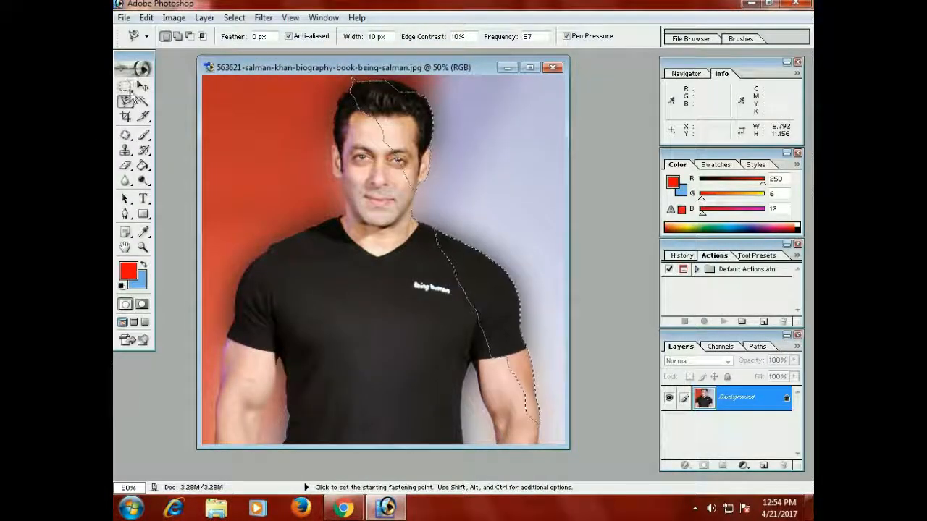
left_click(126, 86)
key("ctrl+d")
Activate the Magic Wand tool and minimize Photoshop to show the desktop.
left_click(142, 101)
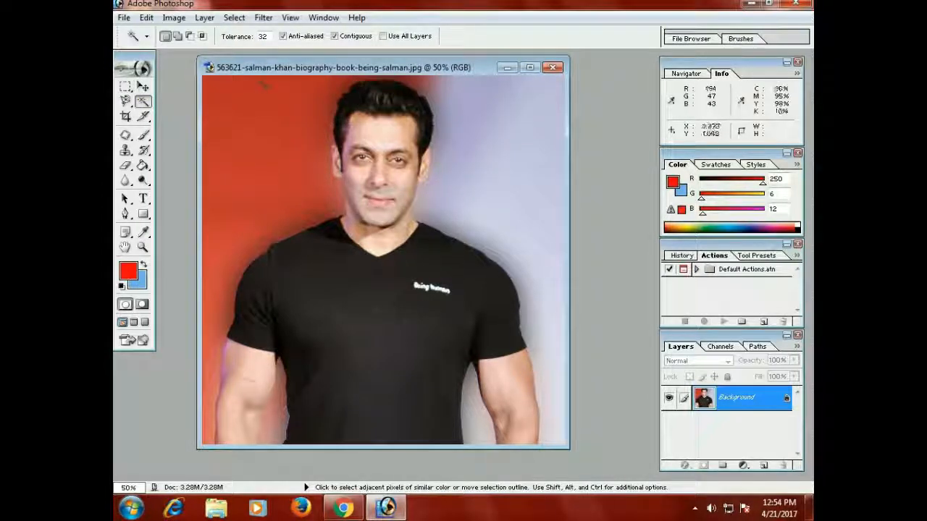
left_click(748, 4)
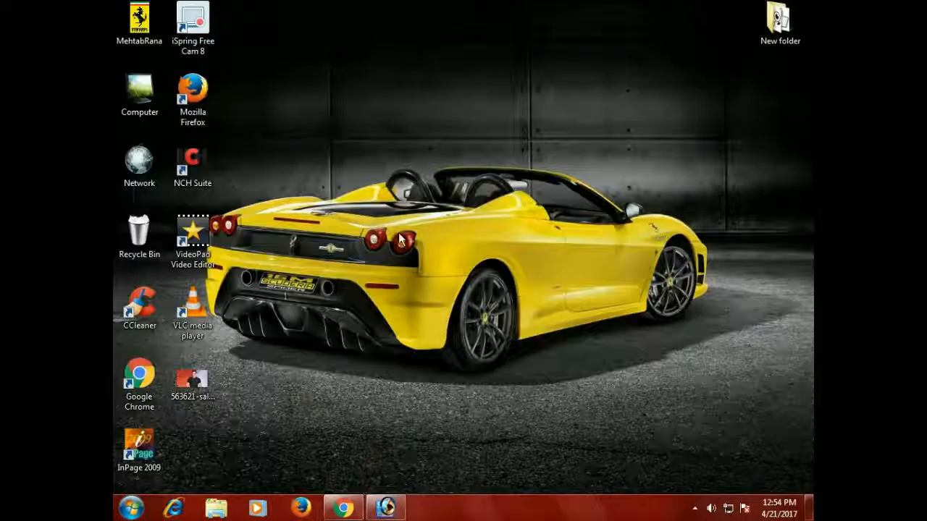
right_click(383, 207)
left_click(412, 250)
right_click(395, 224)
left_click(420, 263)
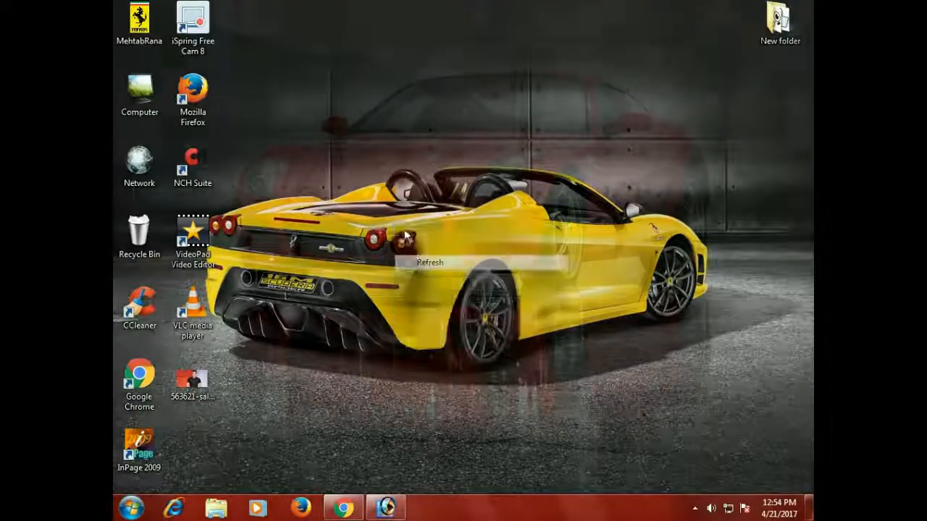
right_click(405, 230)
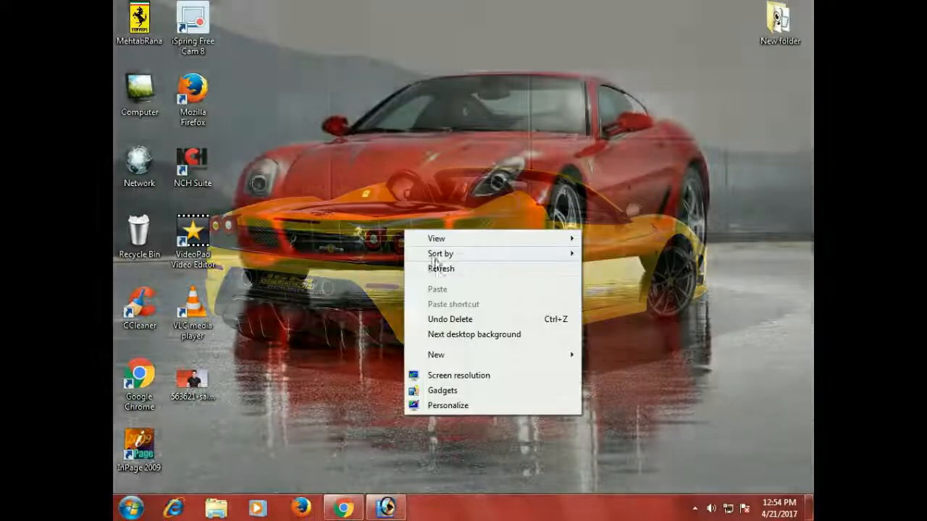
left_click(437, 268)
right_click(407, 220)
left_click(437, 260)
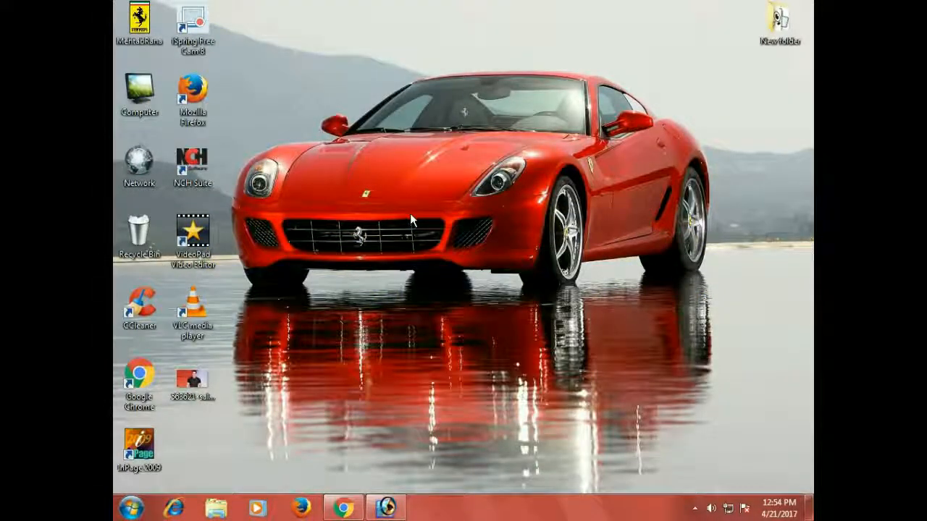
right_click(410, 214)
left_click(432, 250)
right_click(409, 242)
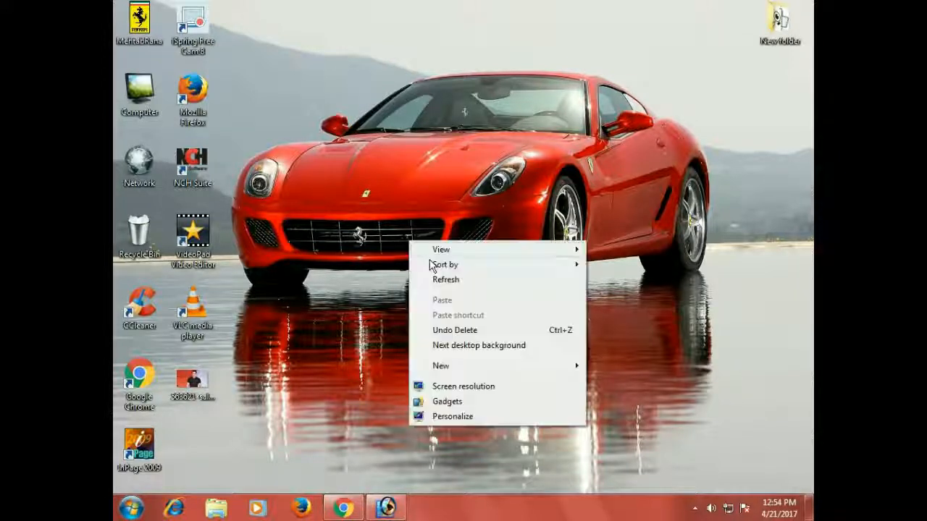
left_click(432, 280)
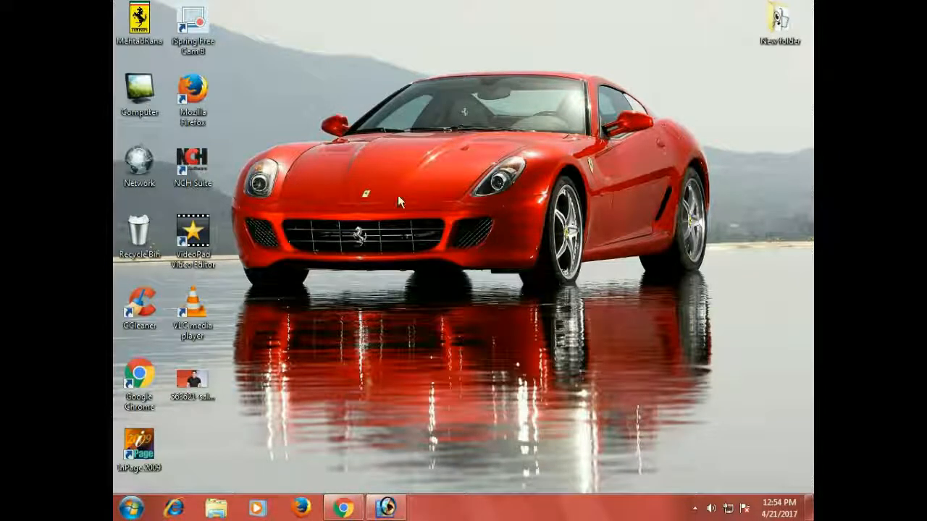
right_click(397, 195)
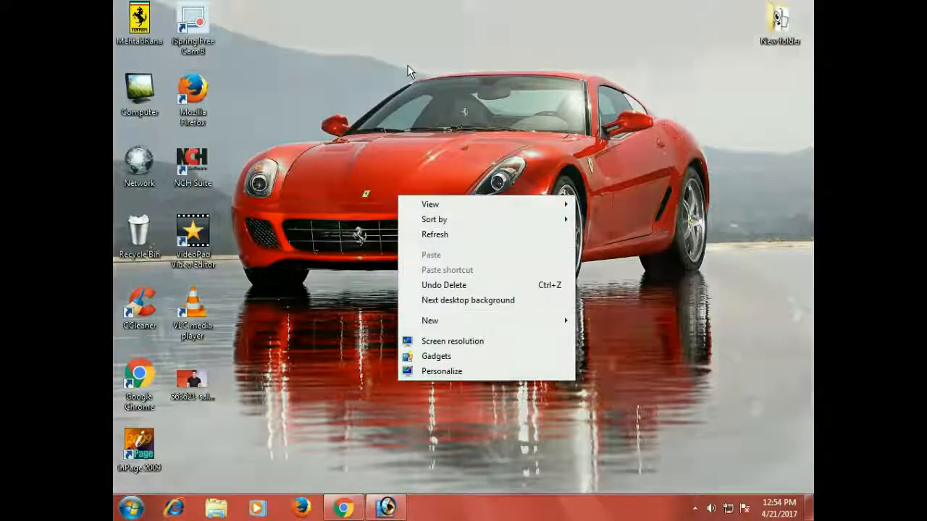